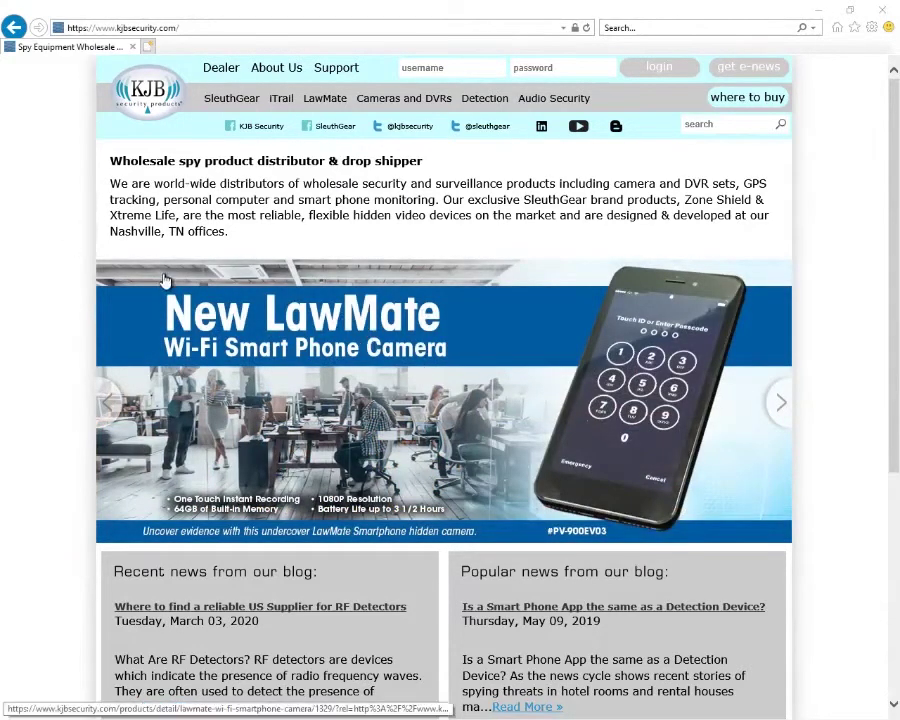
Step: Load the camera's login page at 192.168.1.88 in Internet Explorer
{"action": "left_click", "coordinate": [345, 27]}
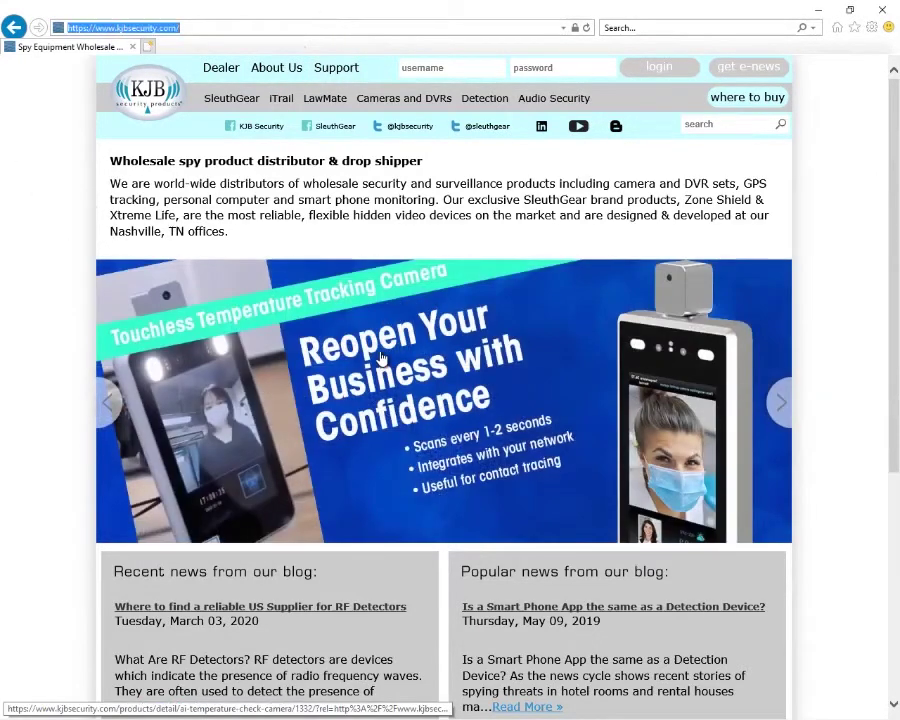
{"action": "type", "text": "192.168."}
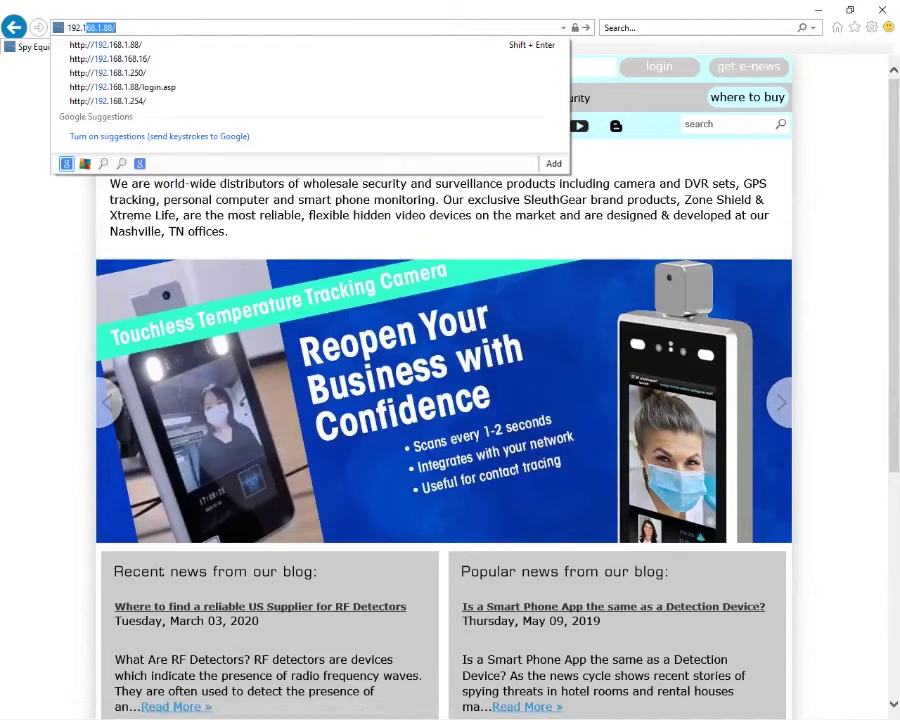
{"action": "type", "text": "1.88"}
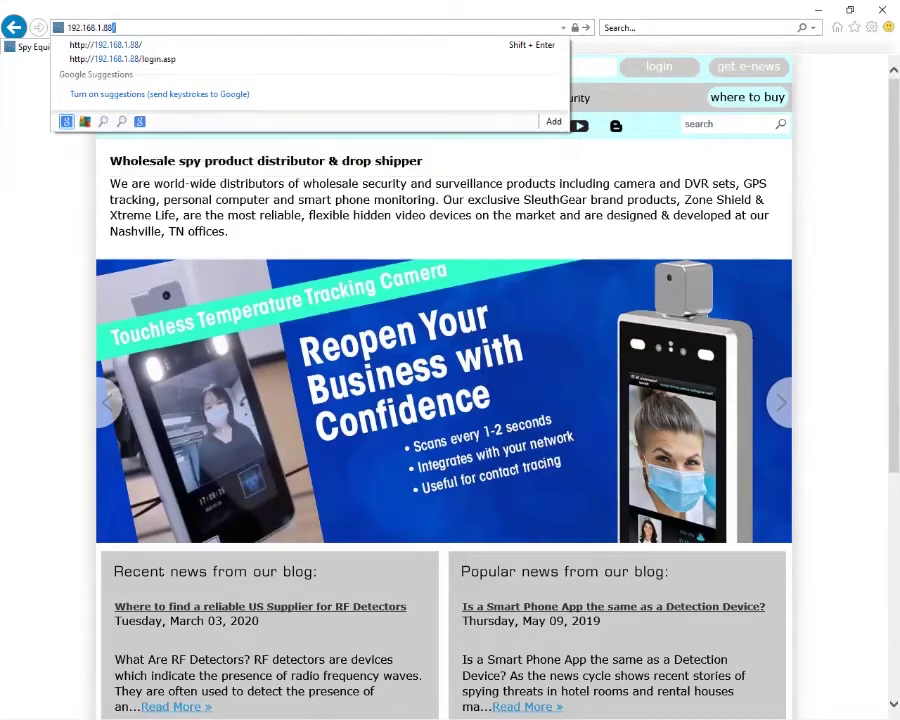
{"action": "key", "text": "Return"}
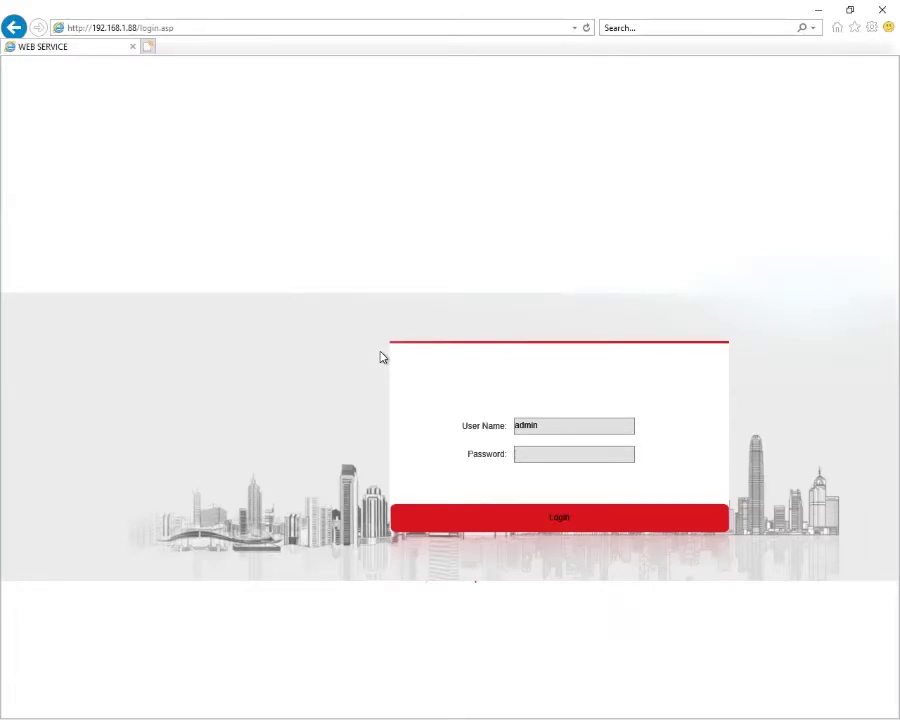
Step: Log in as admin with the account password to reach the Config > System Info page
{"action": "type", "text": "•••••"}
{"action": "left_click", "coordinate": [561, 519]}
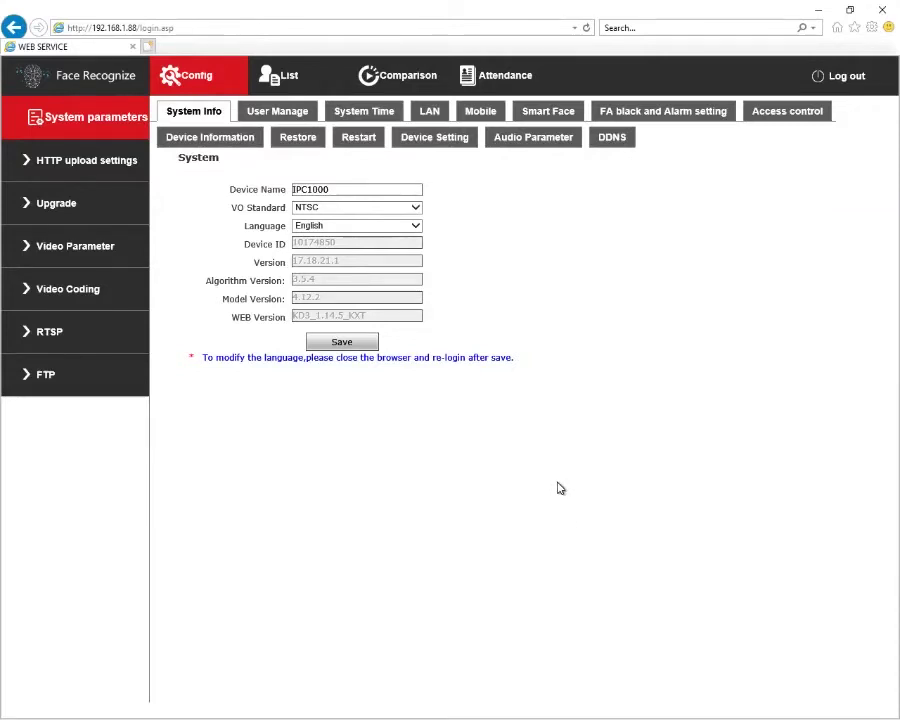
Step: In User Manage, change the user name from admin to administrator
{"action": "left_click", "coordinate": [267, 115]}
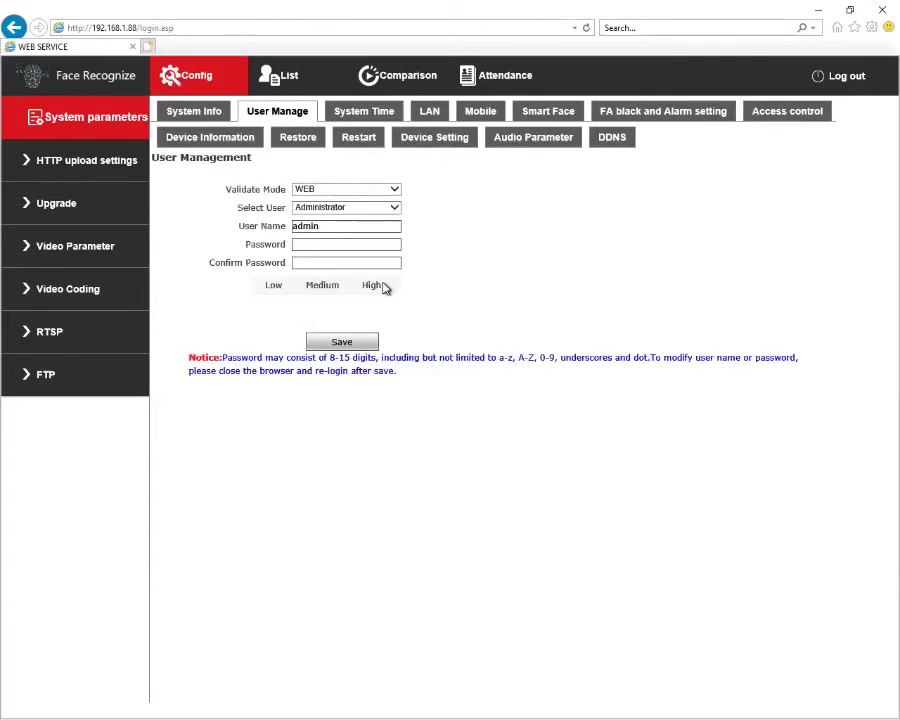
{"action": "left_click", "coordinate": [364, 226]}
{"action": "type", "text": "istrator"}
Step: Enter the new password in Password and Confirm Password, then save the user settings
{"action": "key", "text": "Tab"}
{"action": "type", "text": "123456789"}
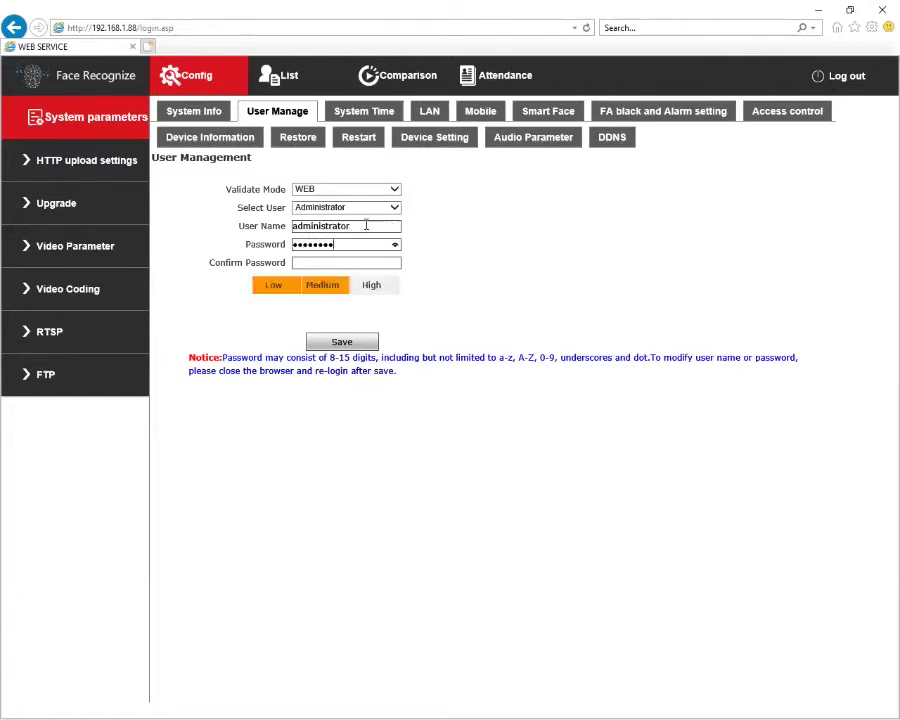
{"action": "type", "text": "0"}
{"action": "key", "text": "Tab"}
{"action": "type", "text": "1234567890"}
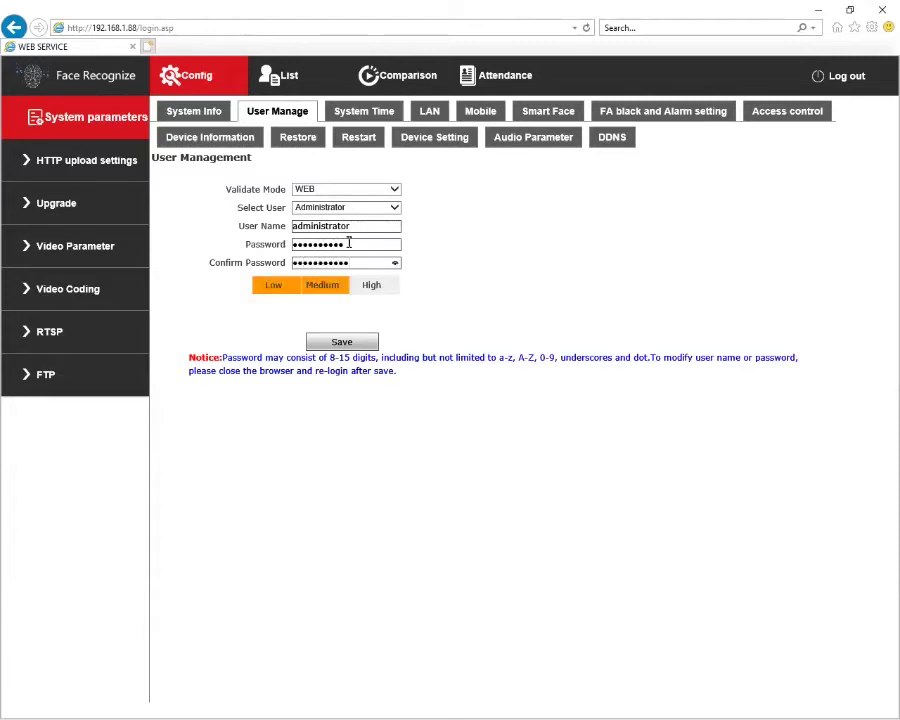
{"action": "left_click_drag", "start_coordinate": [364, 244], "coordinate": [257, 260]}
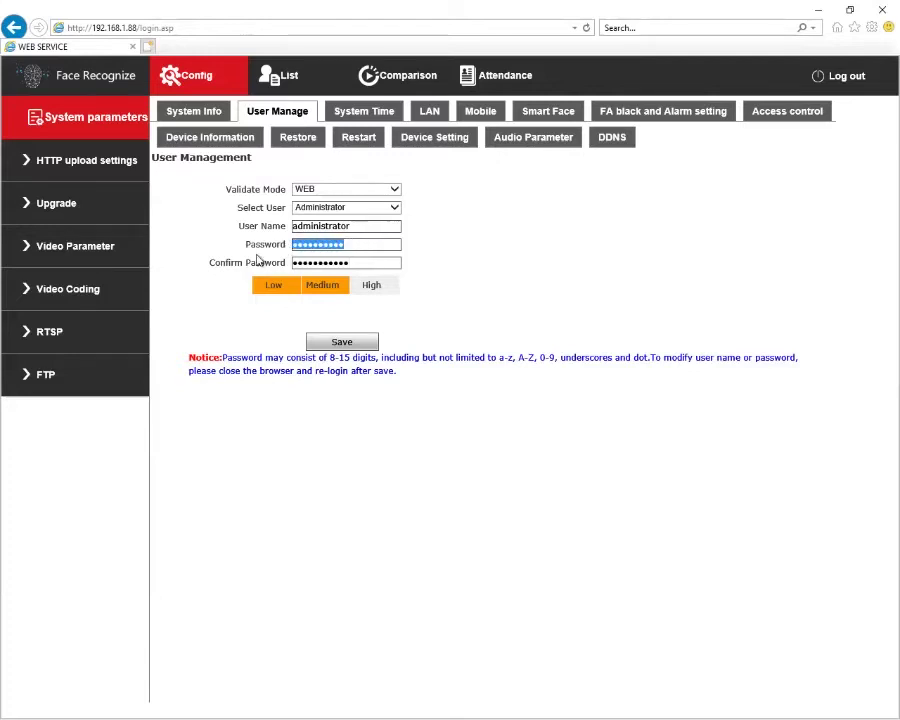
{"action": "type", "text": "1234567890"}
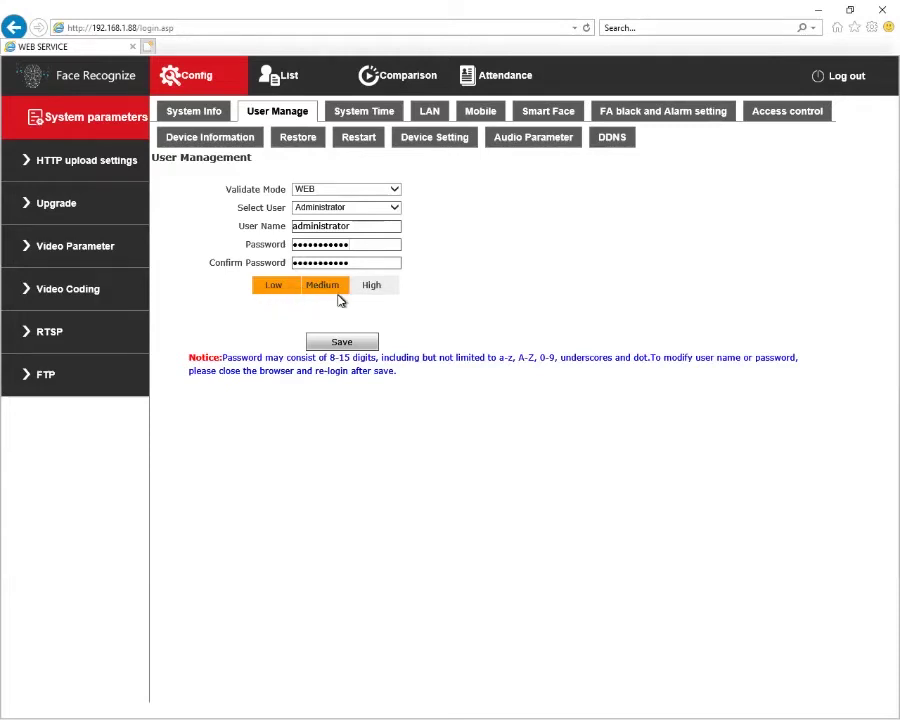
{"action": "left_click", "coordinate": [342, 341]}
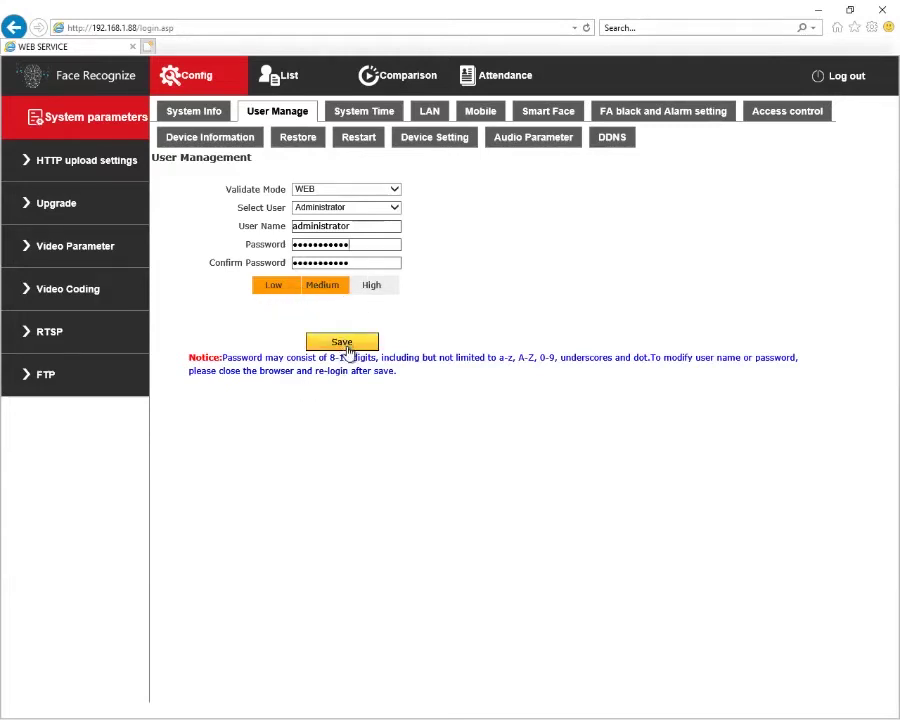
{"action": "left_click", "coordinate": [345, 343]}
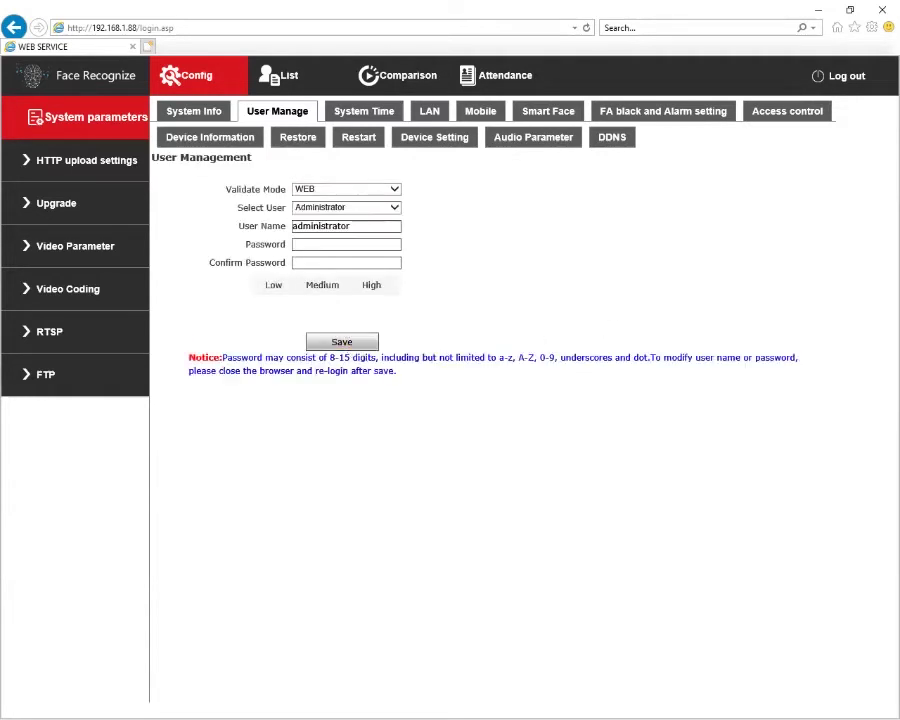
Step: Log out, try signing in with the old name admin, then start entering administrator as user name
{"action": "left_click", "coordinate": [843, 79]}
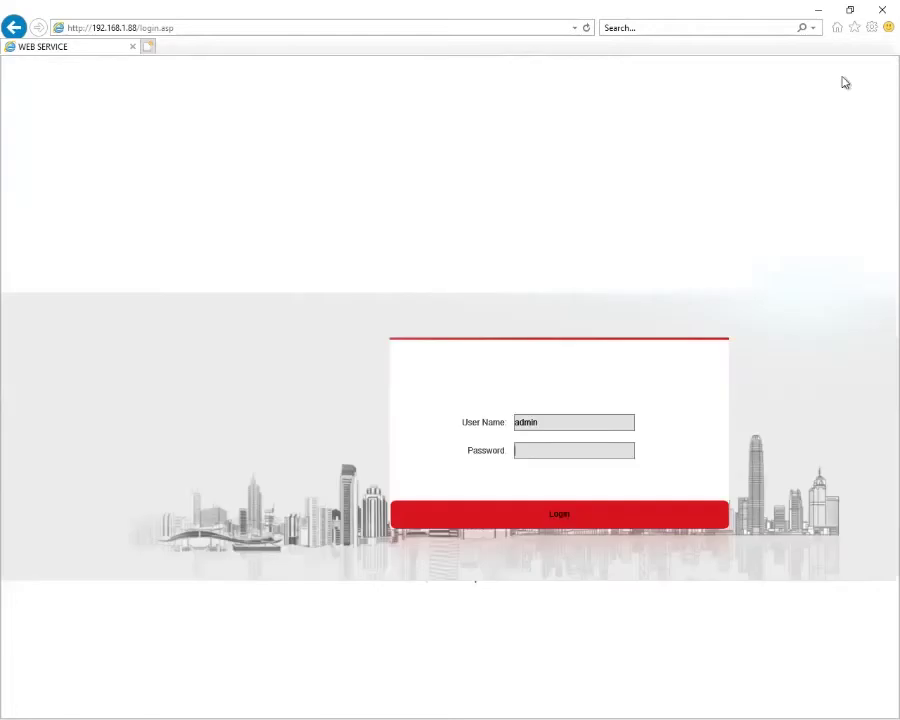
{"action": "double_click", "coordinate": [534, 423]}
{"action": "left_click", "coordinate": [568, 450]}
{"action": "type", "text": "12345"}
{"action": "key", "text": "Return"}
{"action": "key", "text": "Return"}
{"action": "type", "text": "administrator"}
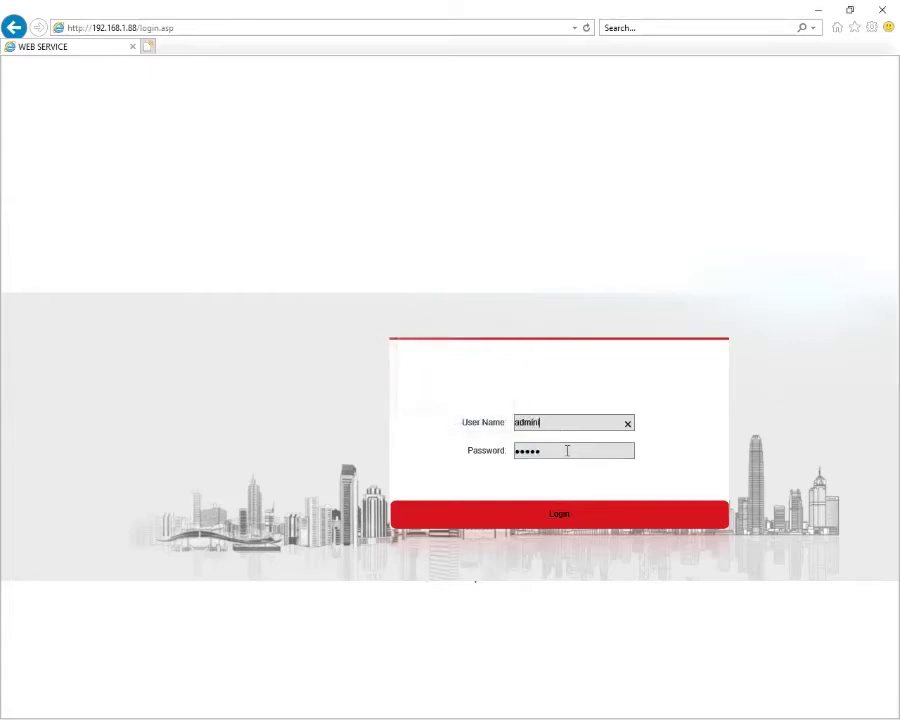
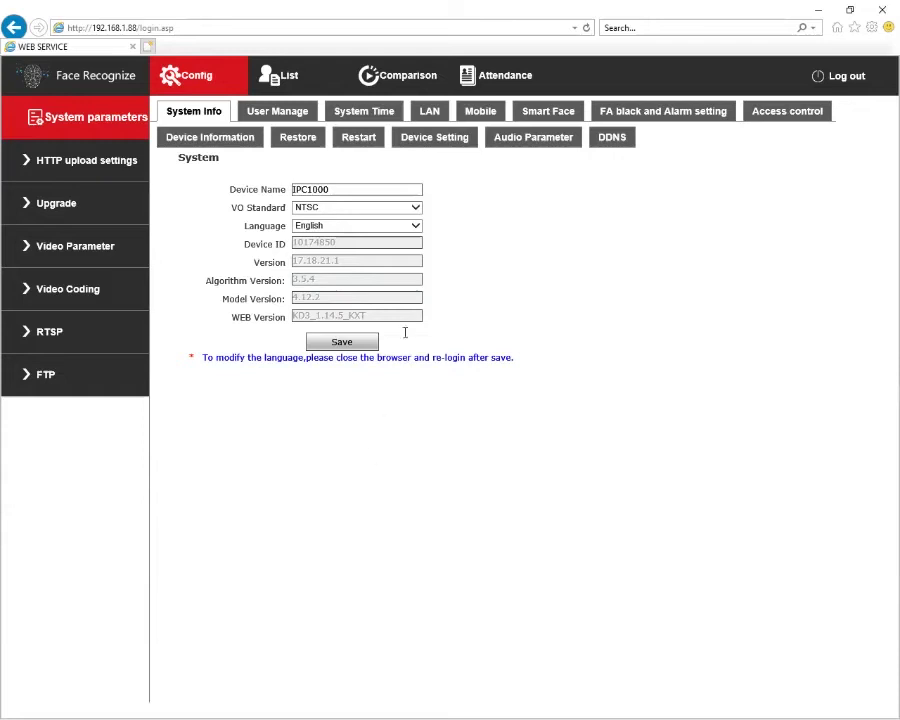
Step: Show the LAN settings page with the static IP 192.168.1.88 and gateway 192.168.1.1
{"action": "left_click", "coordinate": [427, 114]}
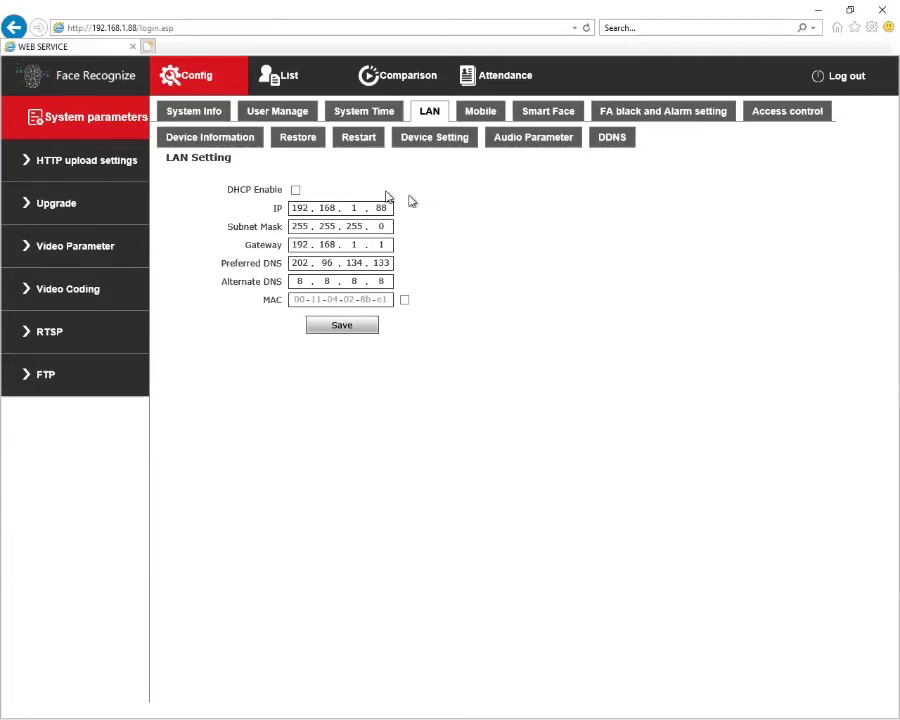
Step: Open the Temp, Face Recog & Alarm Setting page
{"action": "left_click", "coordinate": [667, 114]}
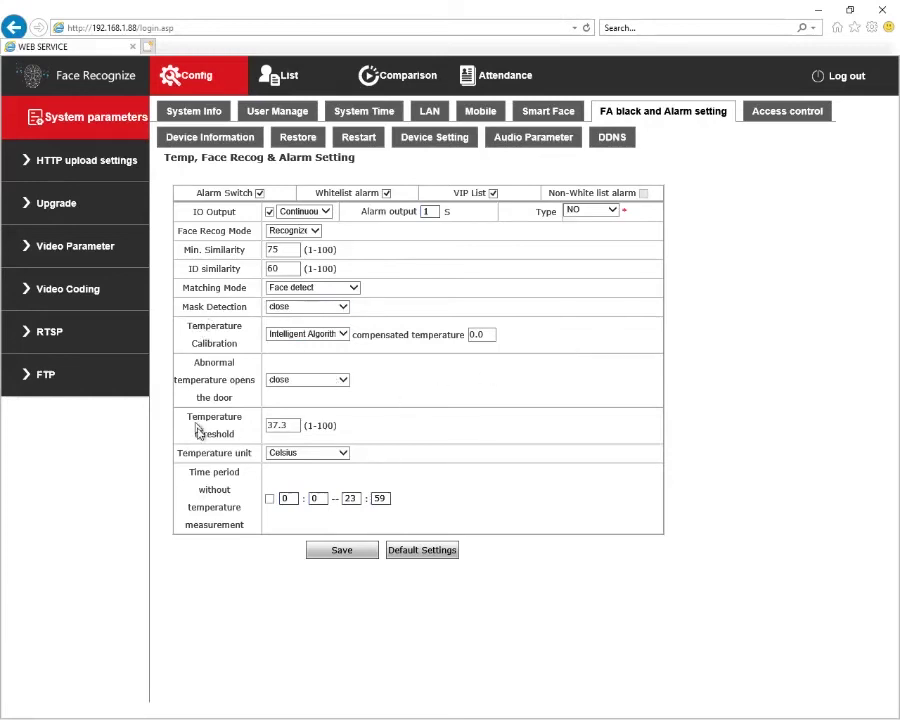
Step: Switch the temperature unit to Fahrenheit and replace the 37.3 threshold with 100.4
{"action": "left_click", "coordinate": [296, 456]}
{"action": "left_click", "coordinate": [343, 454]}
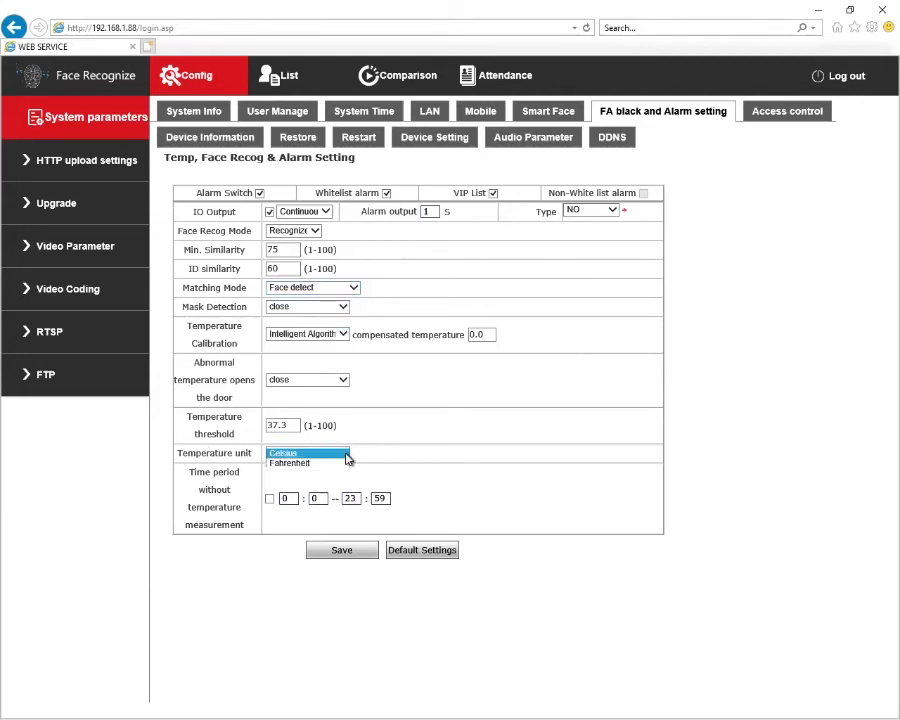
{"action": "left_click", "coordinate": [318, 465]}
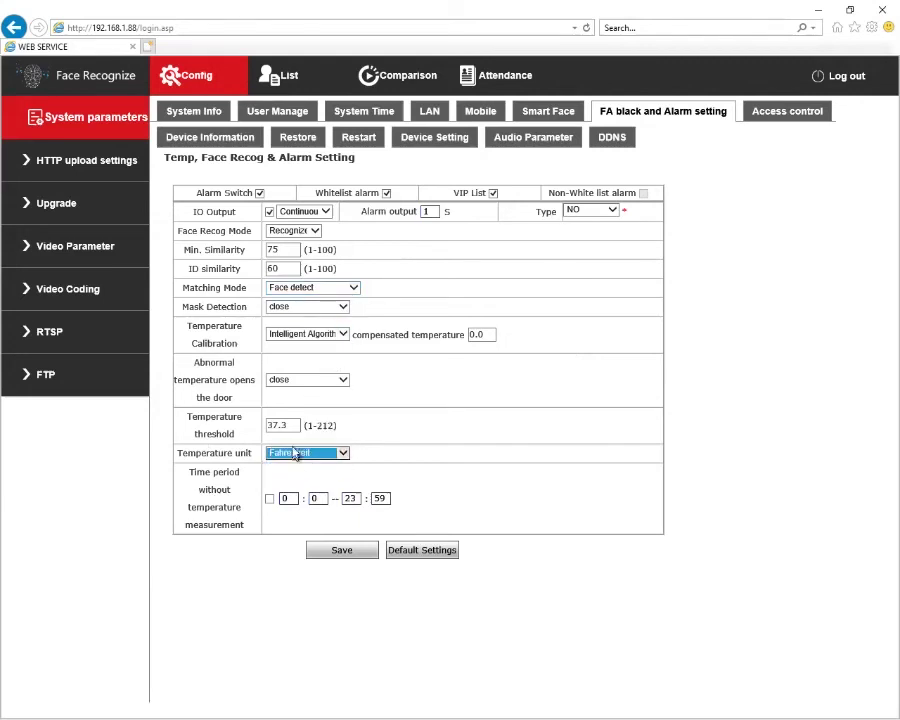
{"action": "left_click_drag", "start_coordinate": [298, 425], "coordinate": [263, 425]}
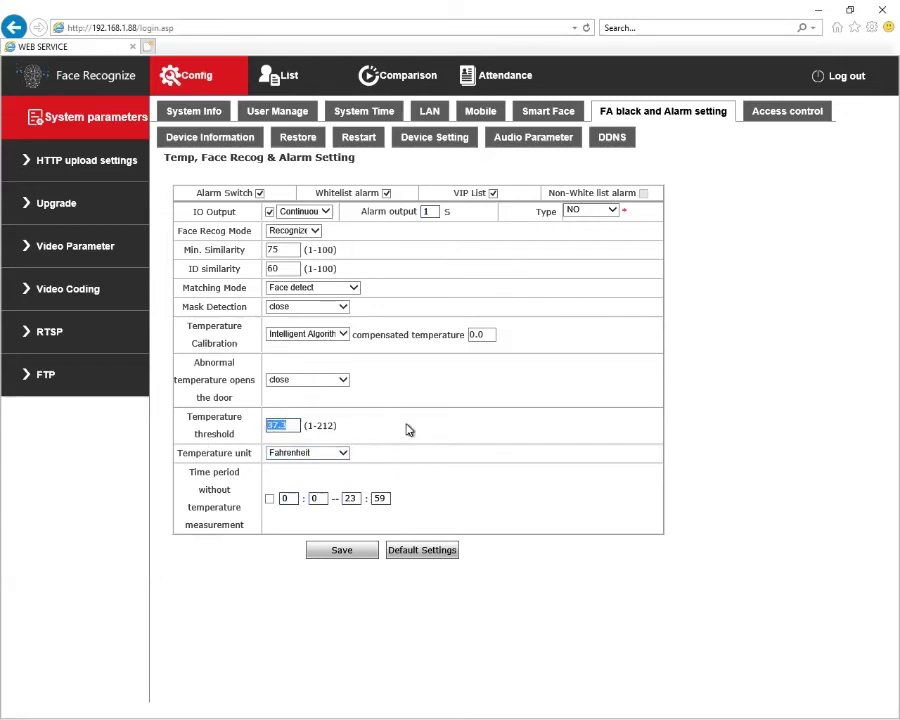
{"action": "type", "text": "100.4"}
Step: Set matching mode to Temperature detect with 32.0 compensation, save, and log out
{"action": "left_click", "coordinate": [352, 288]}
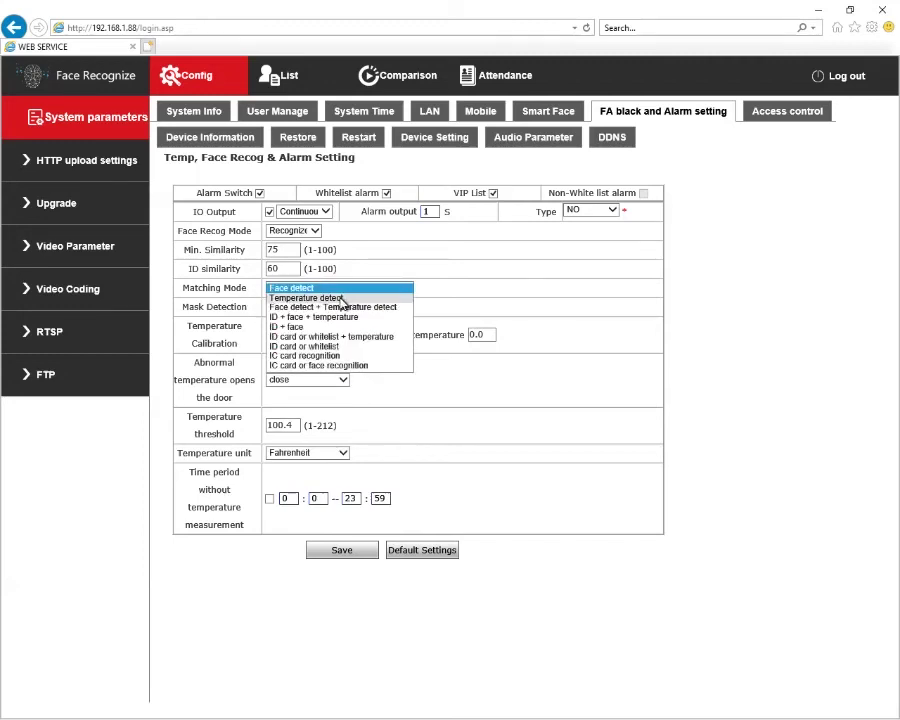
{"action": "left_click", "coordinate": [341, 299]}
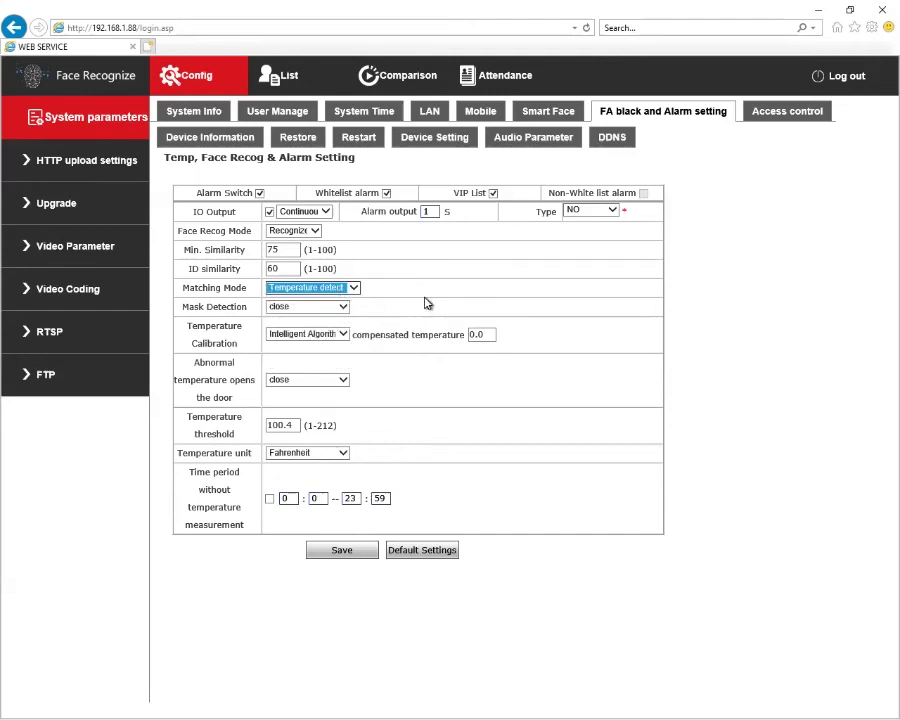
{"action": "left_click", "coordinate": [340, 555]}
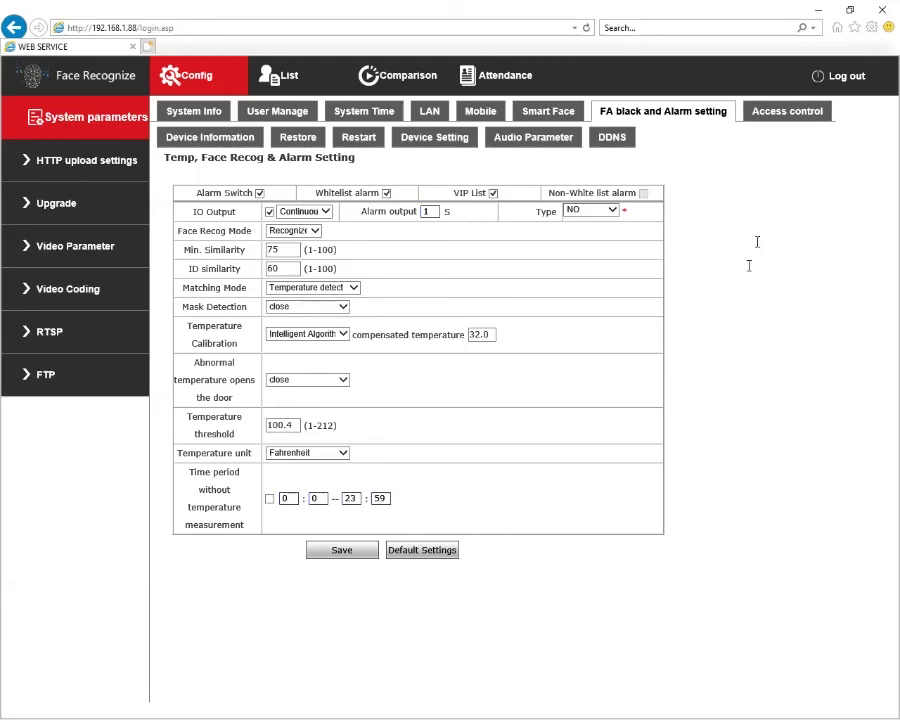
{"action": "left_click", "coordinate": [834, 77]}
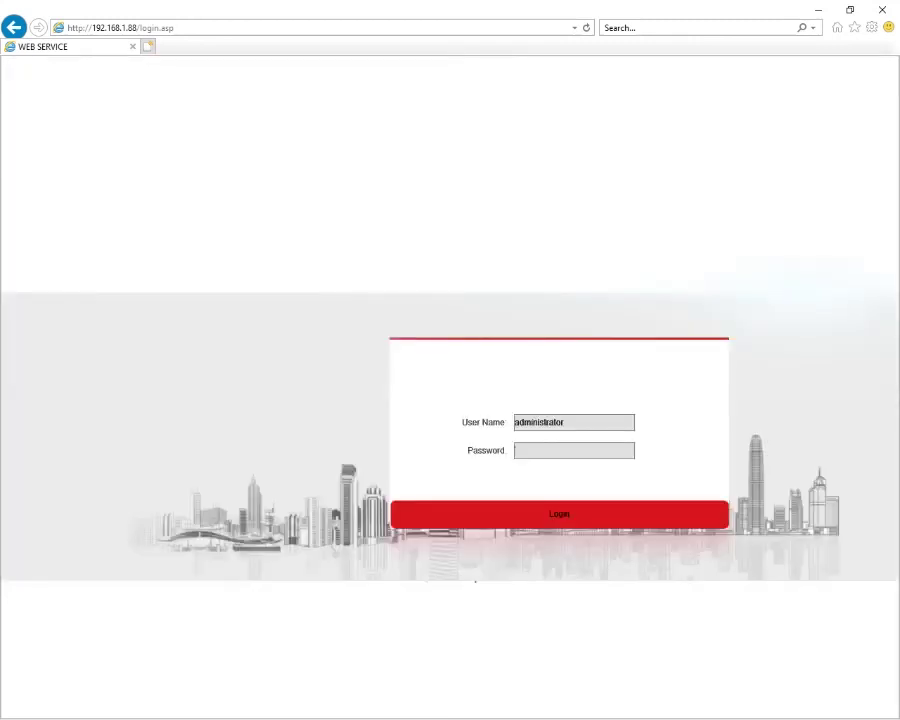